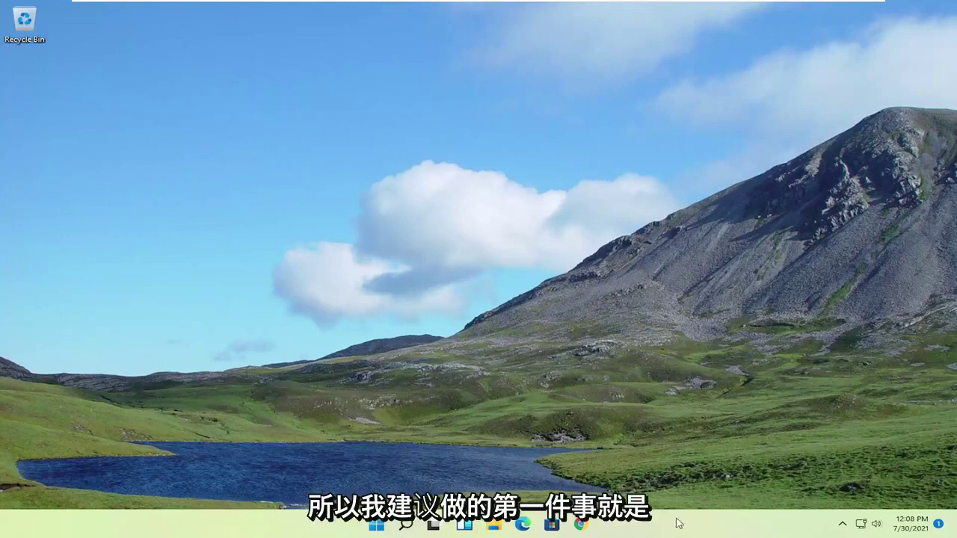
Review the startup programs in Task Manager, select the Microsoft OneDrive entry, and close Task Manager.
right_click(375, 525)
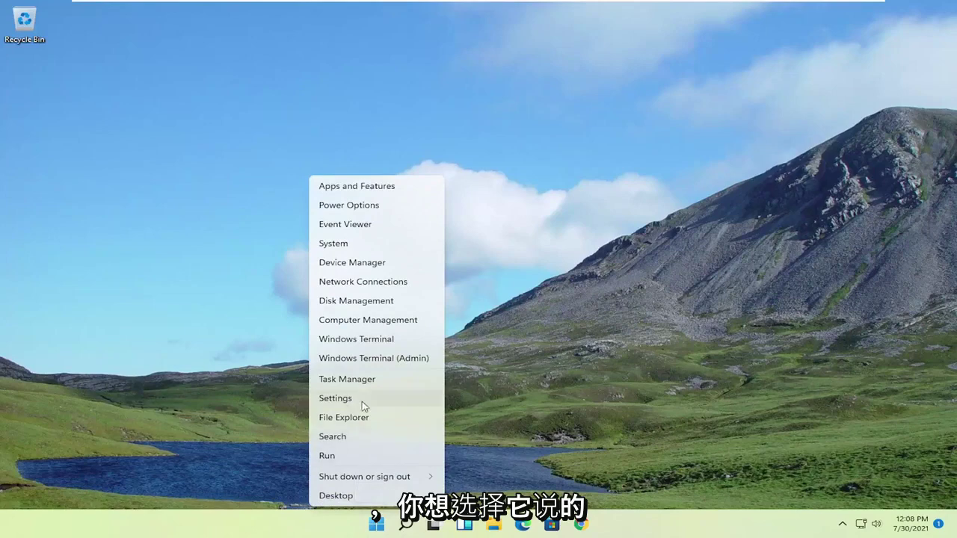
click(343, 379)
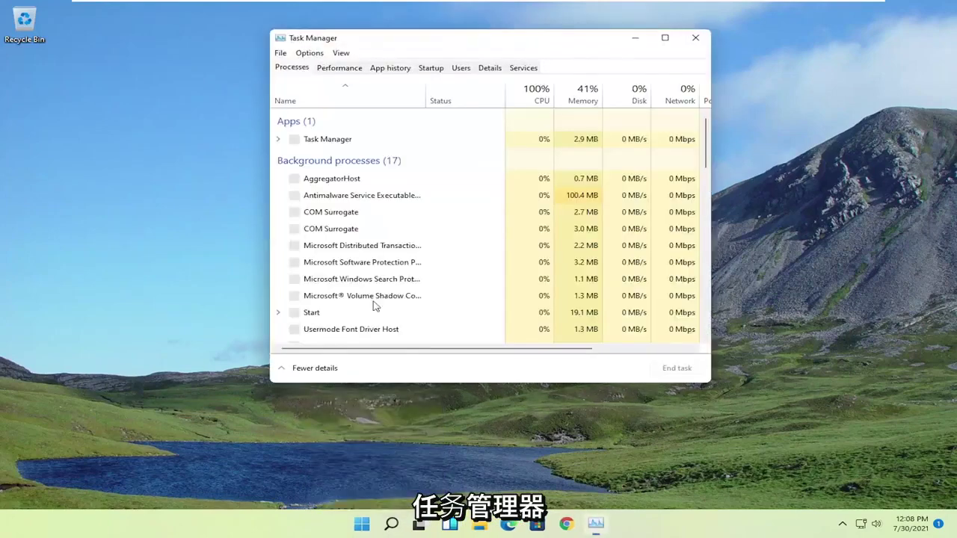
click(434, 71)
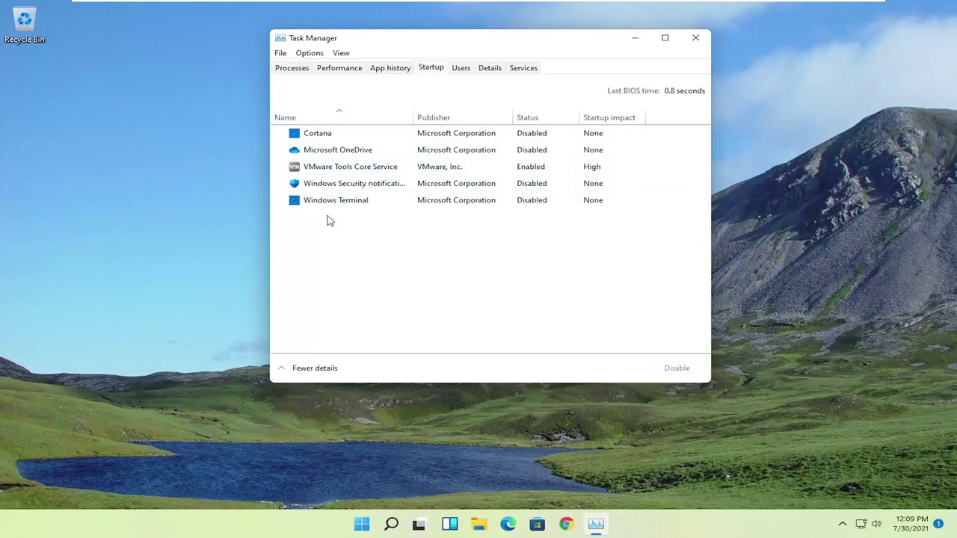
click(329, 155)
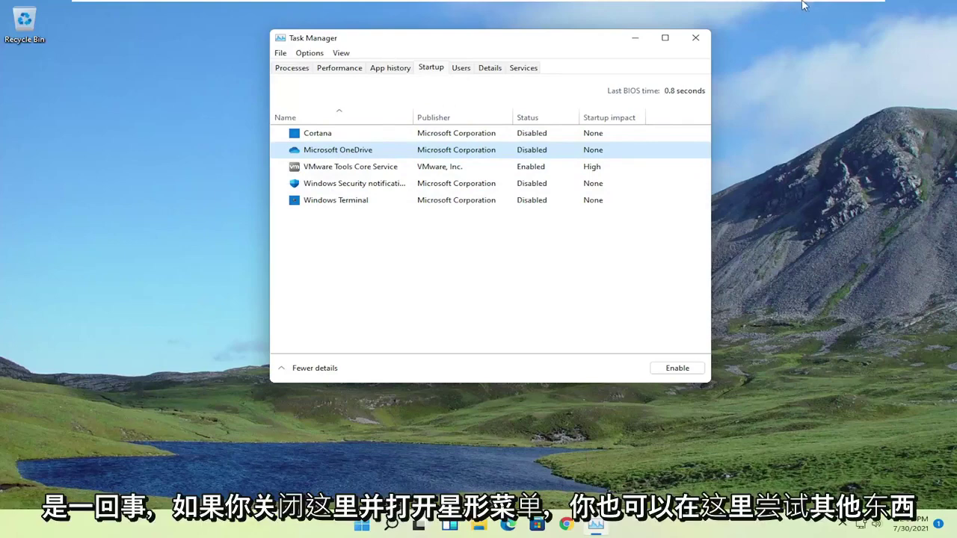
click(695, 39)
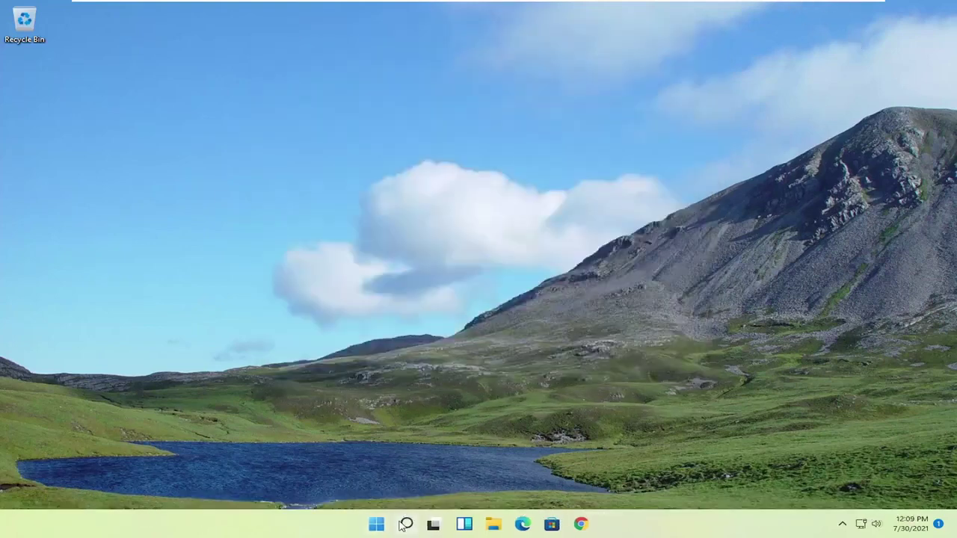
Find and open Control Panel through Windows search and show its items as large icons.
click(403, 525)
text(contr)
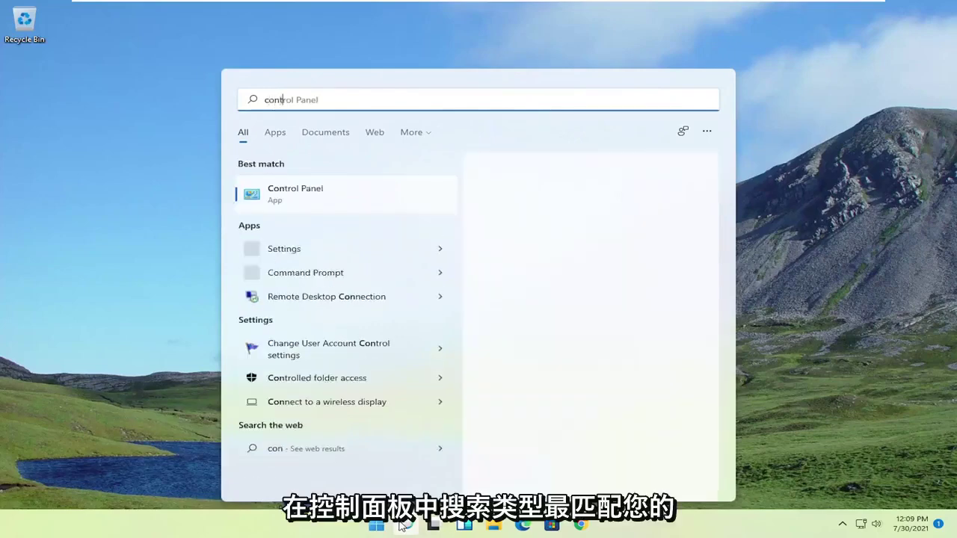
text(ol pane)
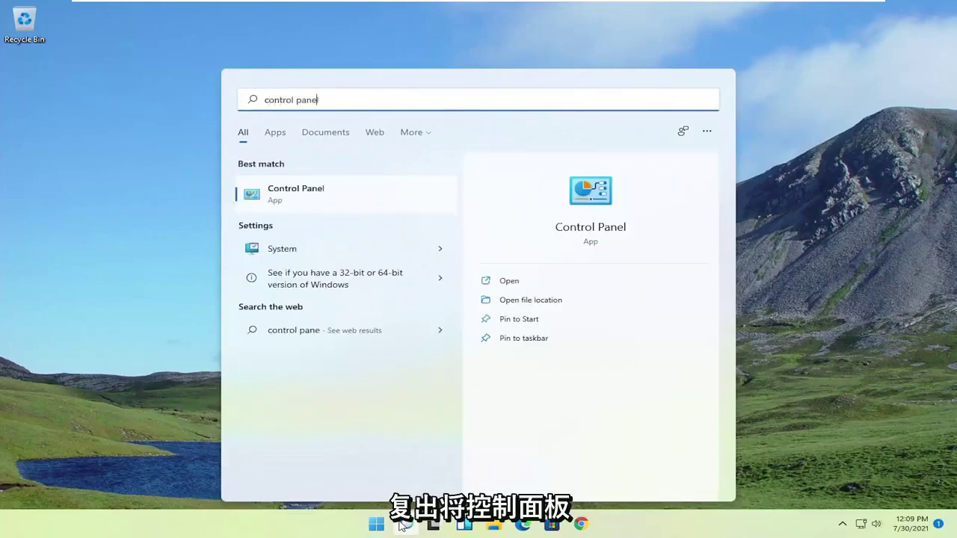
text(l)
click(417, 200)
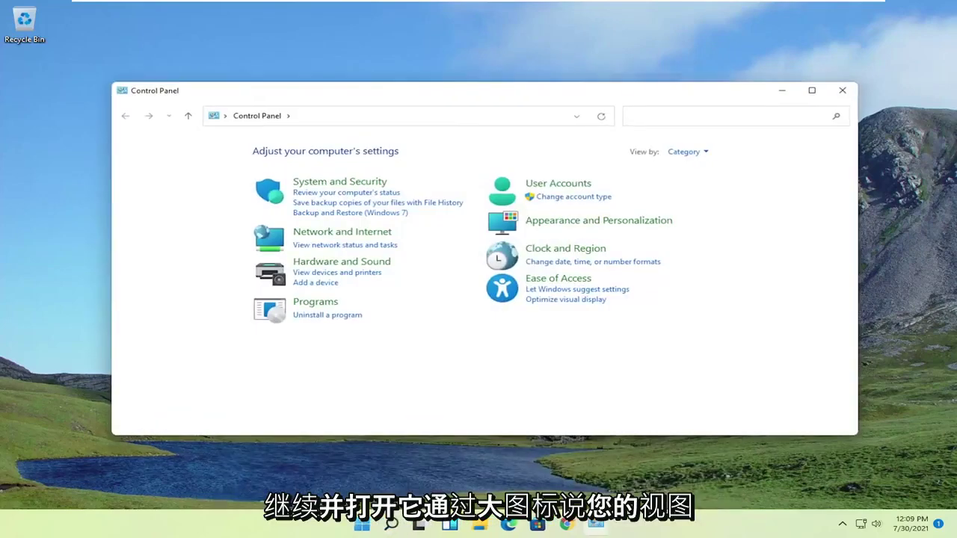
click(685, 153)
click(691, 187)
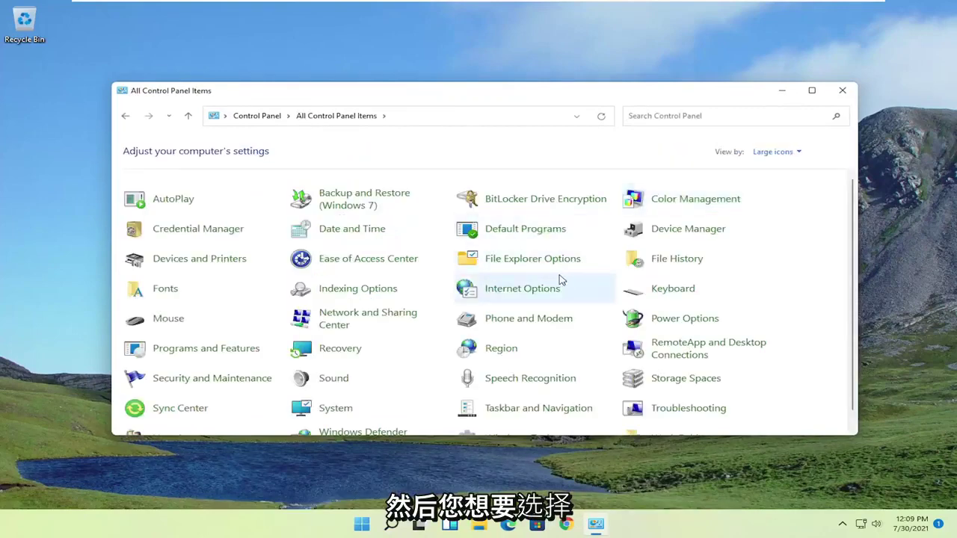
Activate the High performance power plan from the additional plans in Power Options and close the window.
scroll(568, 280, down, 1)
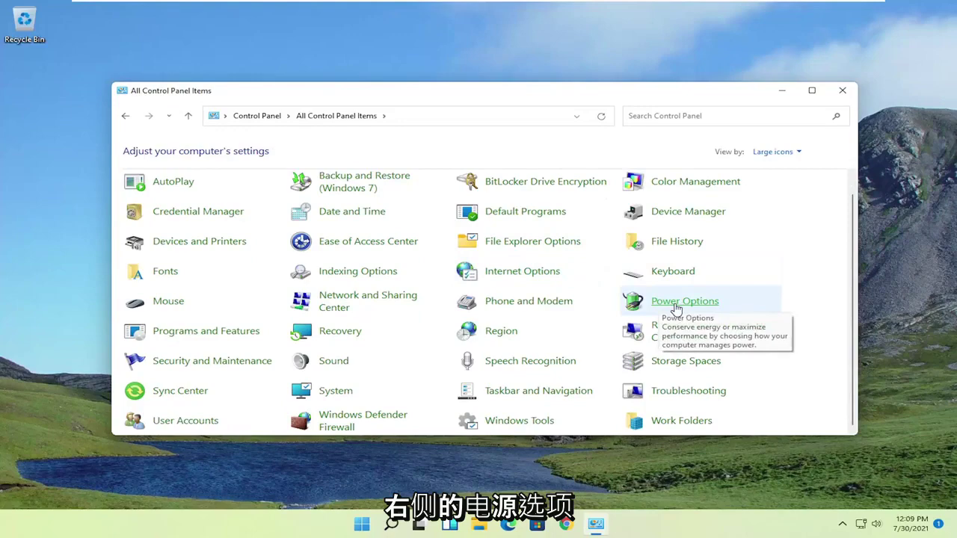
click(678, 303)
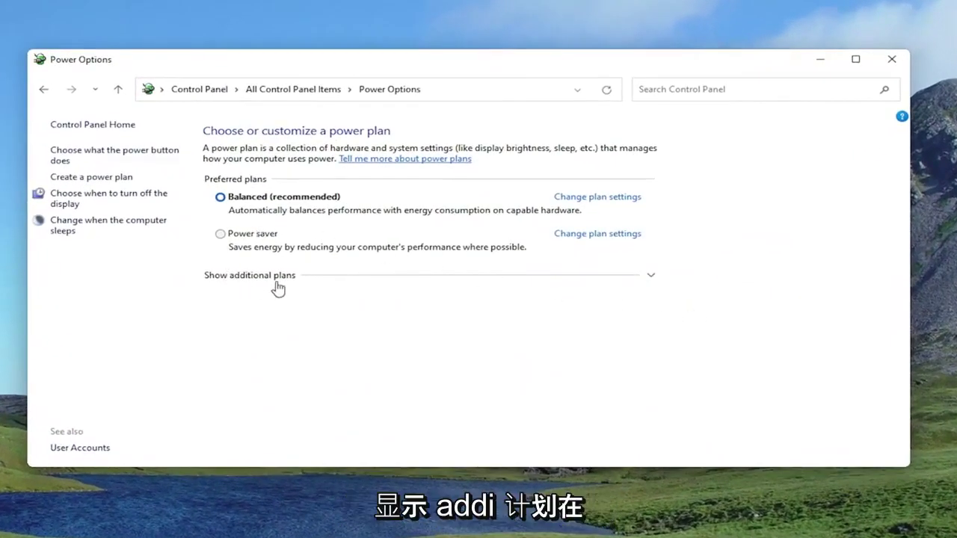
click(282, 276)
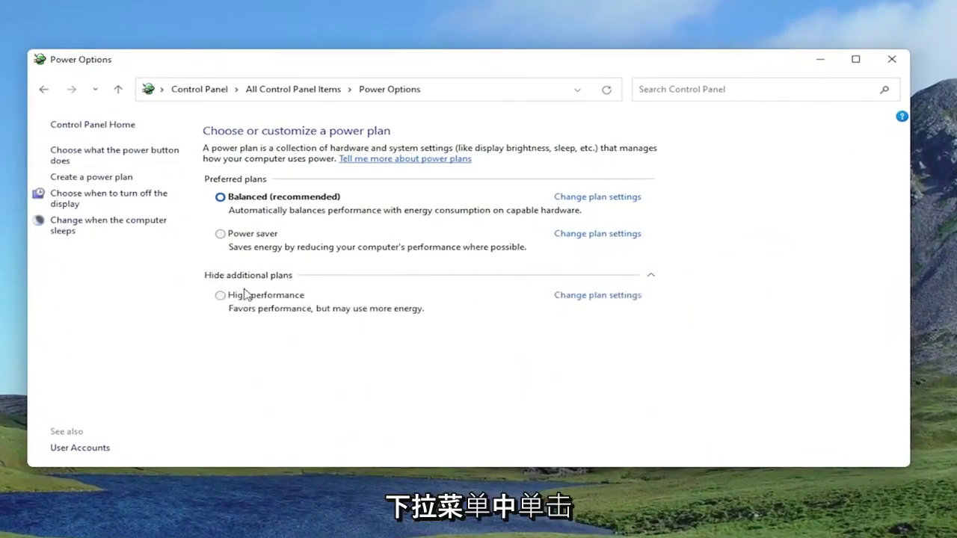
click(220, 295)
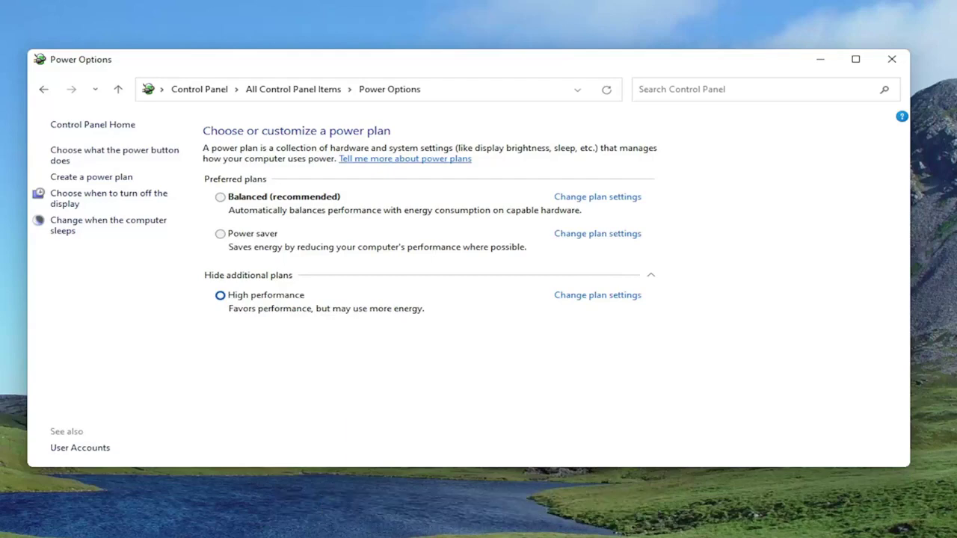
click(889, 58)
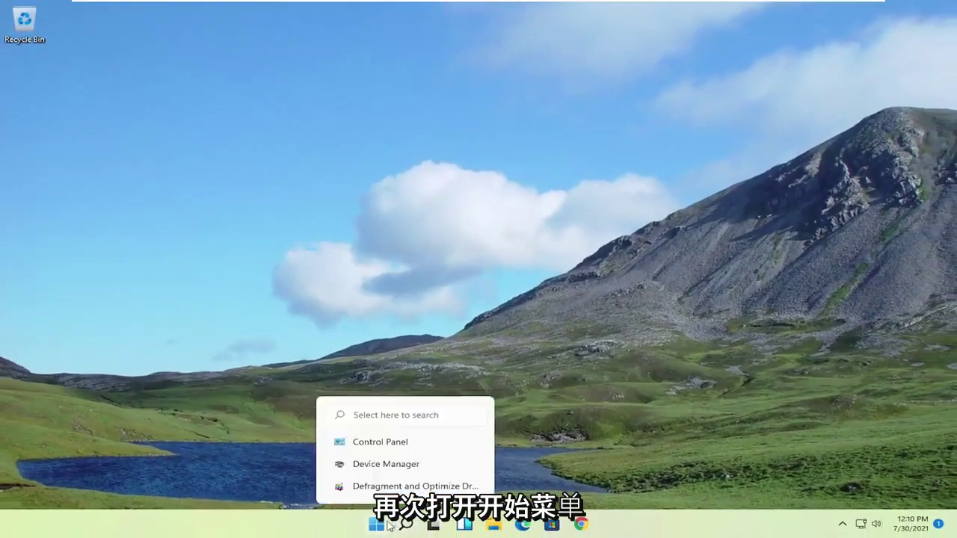
Find and open Device Manager through Windows search and move its window nearer the middle of the desktop.
click(376, 523)
text(device mana)
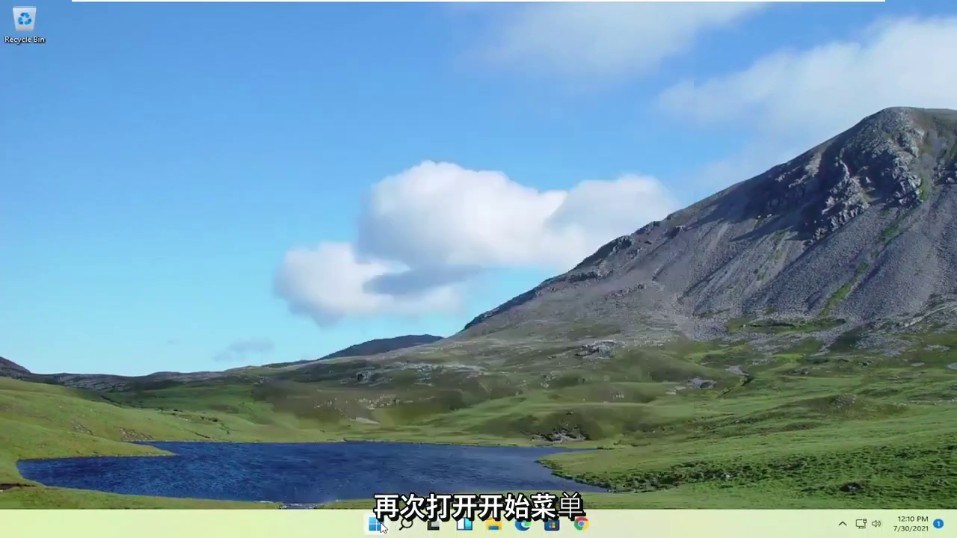
text(ger)
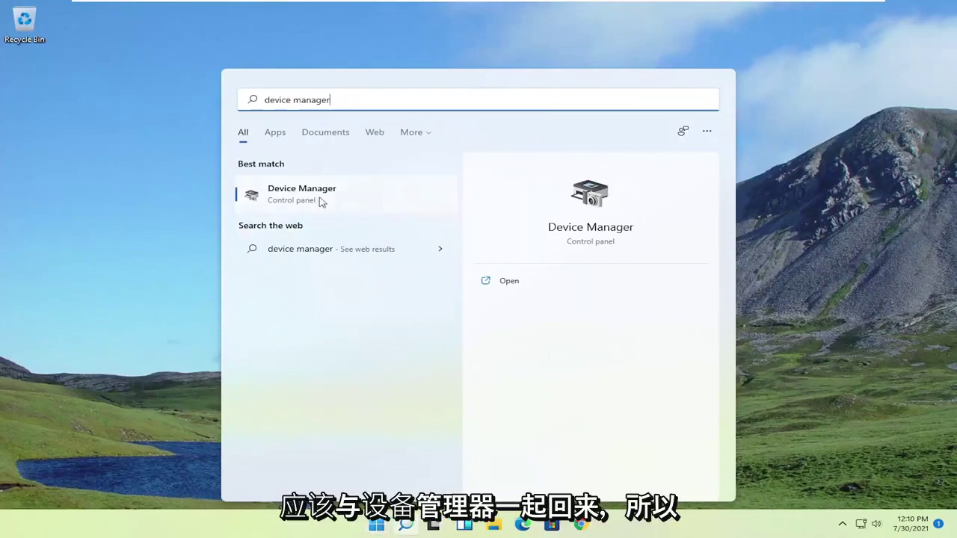
click(321, 196)
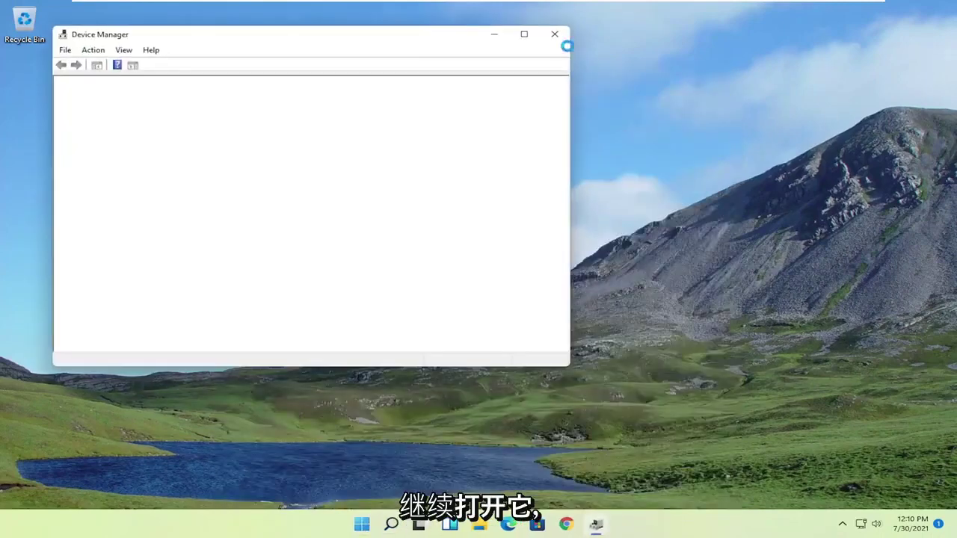
drag(409, 56, 581, 80)
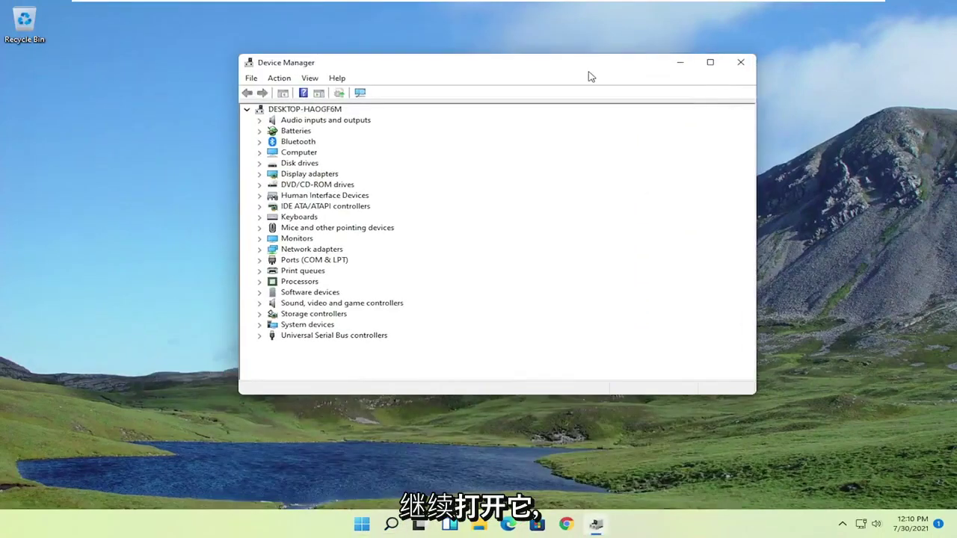
Update the VMware SVGA 3D display adapter's driver manually, using the list of available drivers on the computer.
double_click(303, 172)
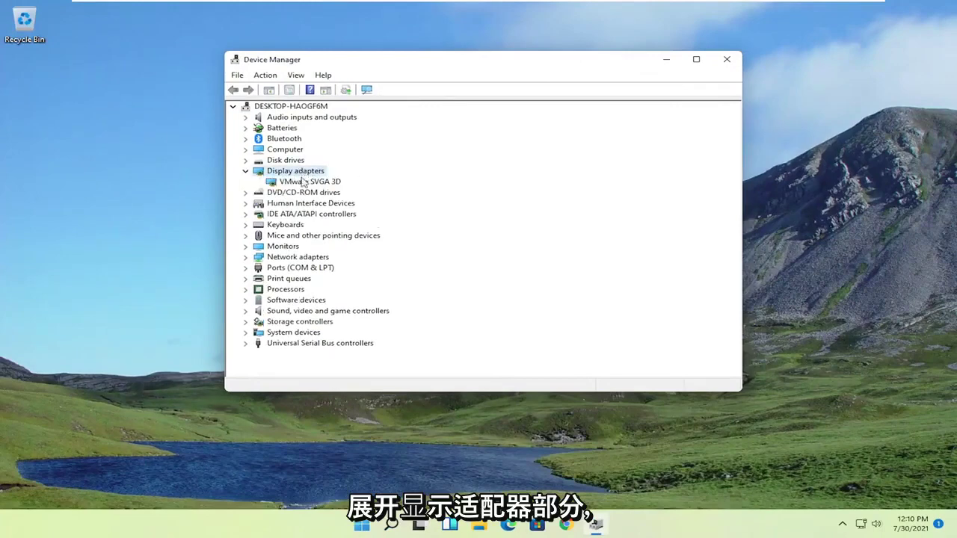
right_click(302, 183)
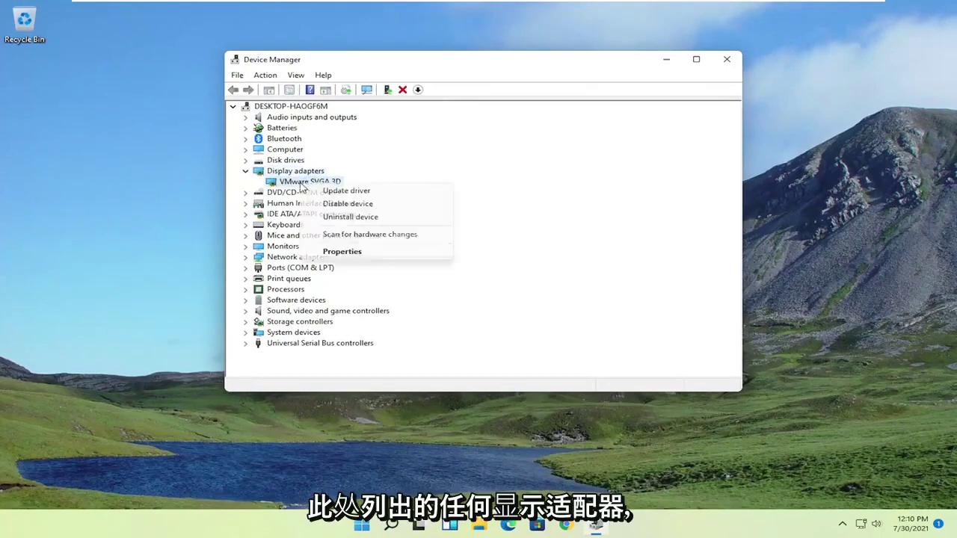
click(346, 191)
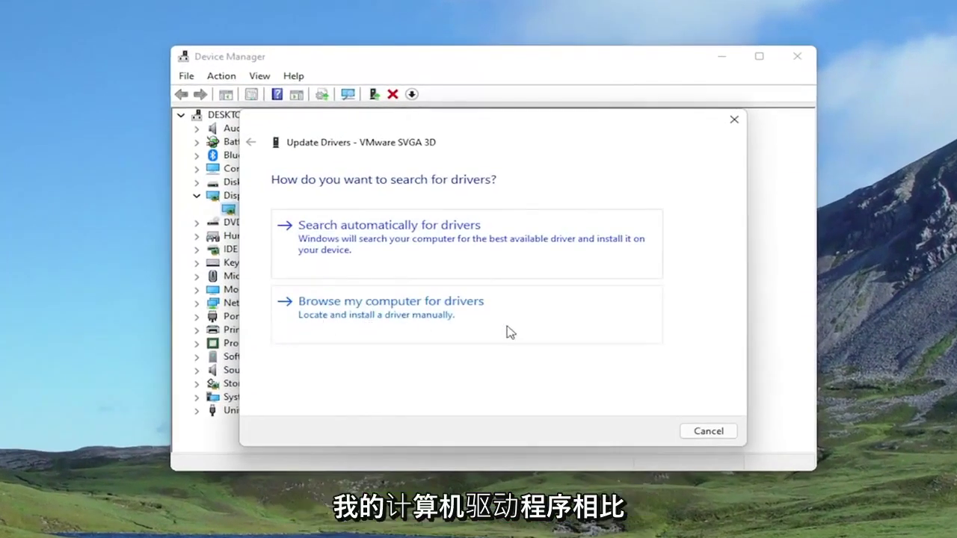
click(444, 323)
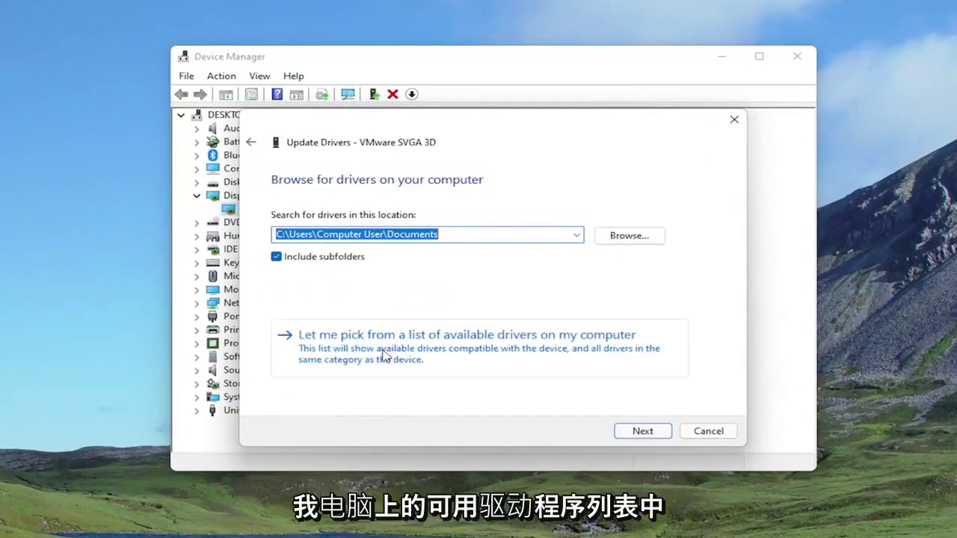
click(416, 357)
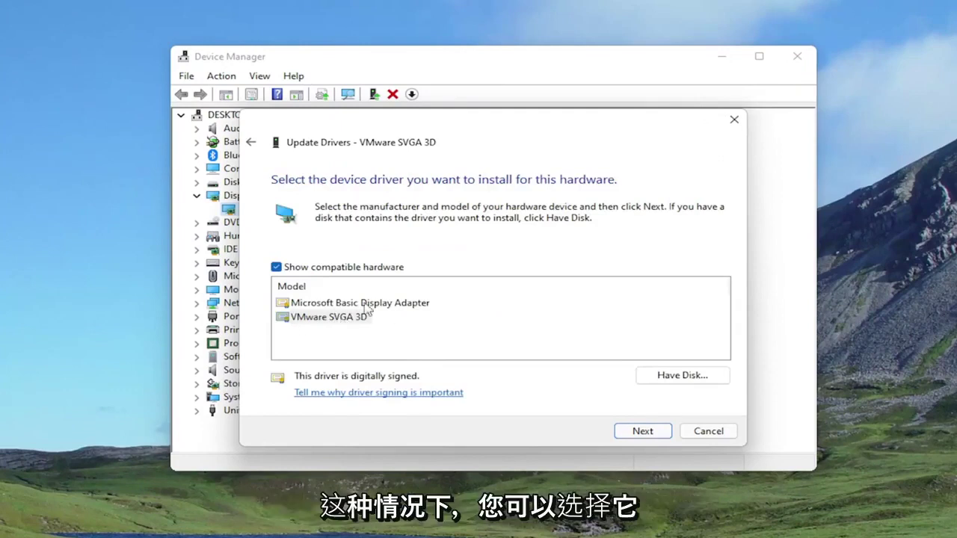
click(641, 431)
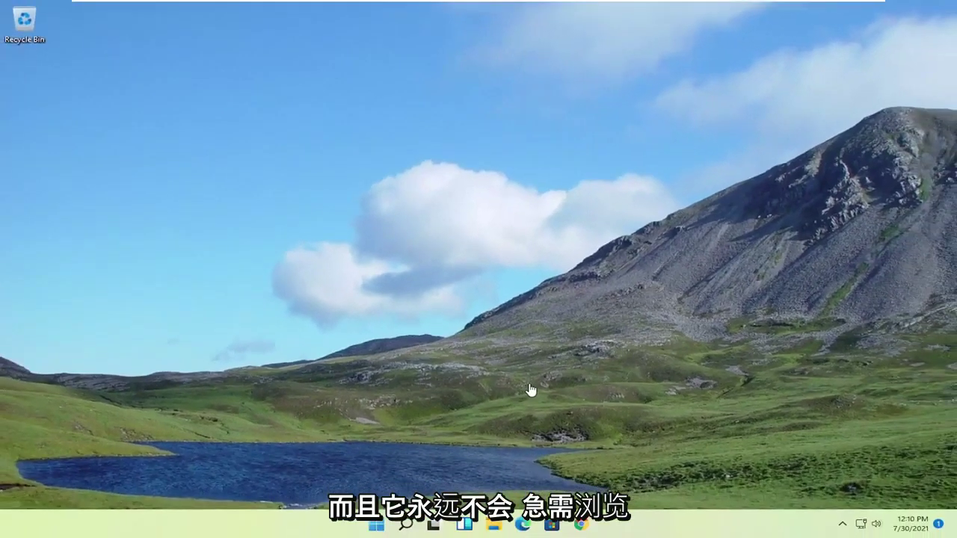
Open the Apps & features settings, look through the installed apps for unneeded programs, and close Settings.
click(406, 523)
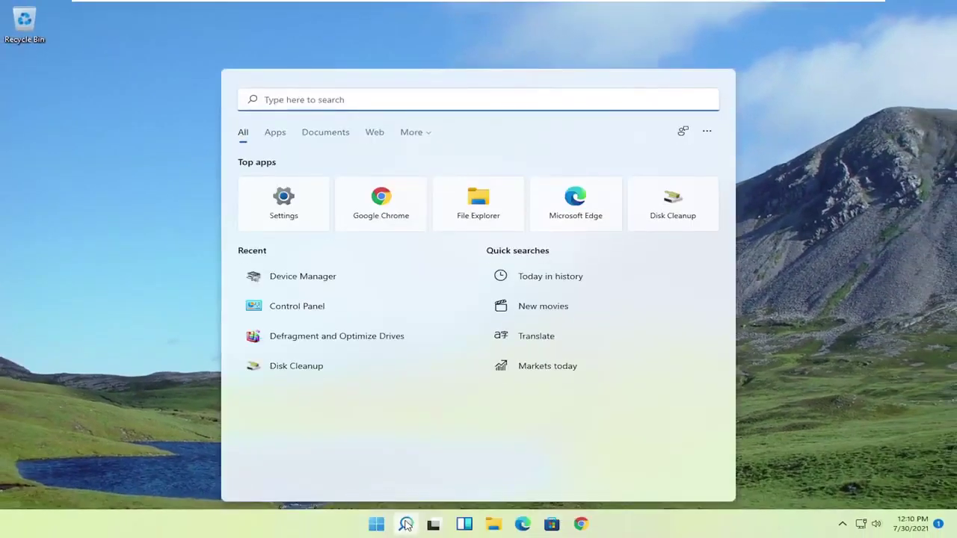
text(apps and)
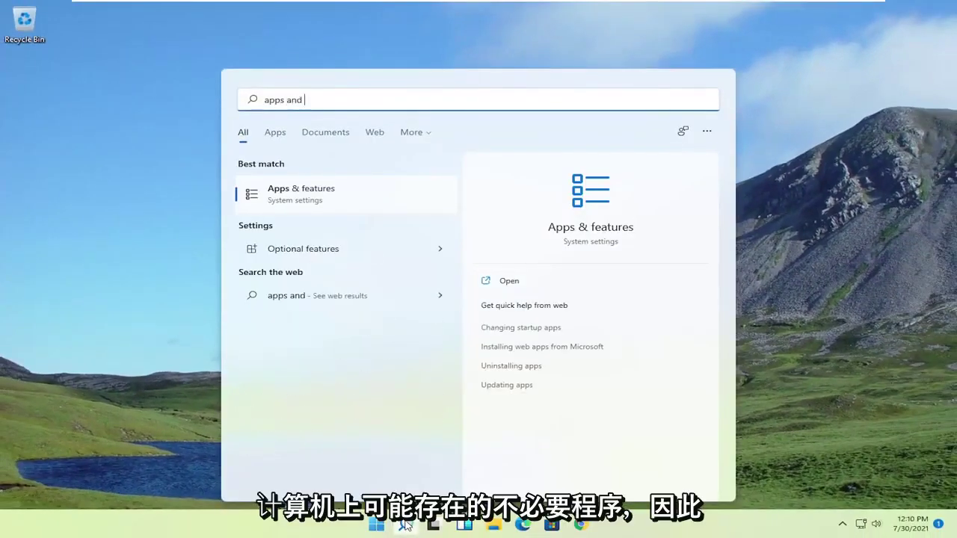
click(337, 200)
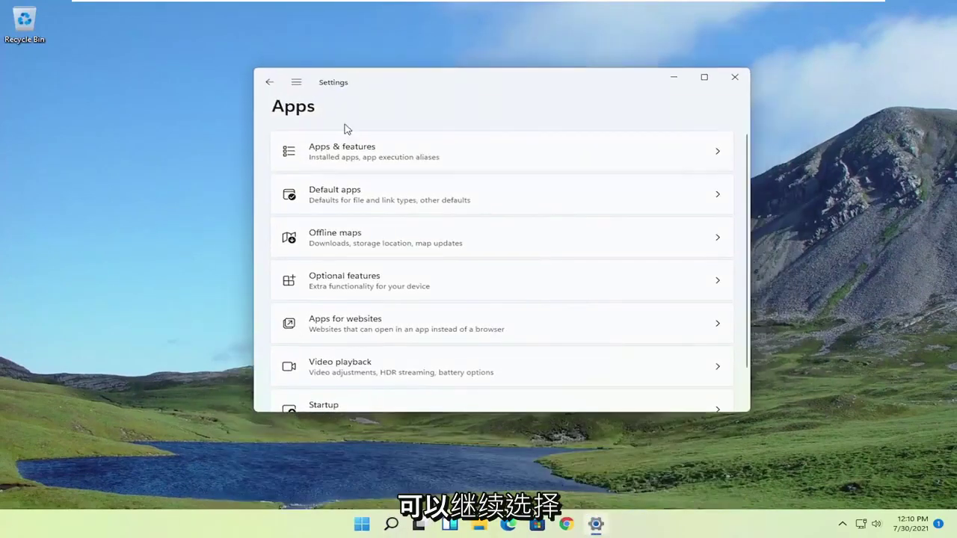
click(327, 155)
scroll(382, 271, down, 2)
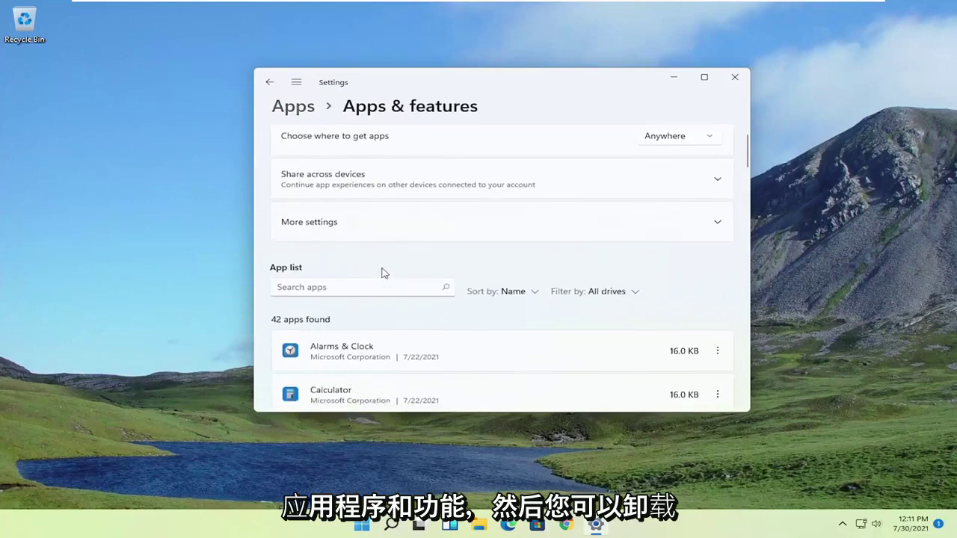
scroll(379, 280, down, 5)
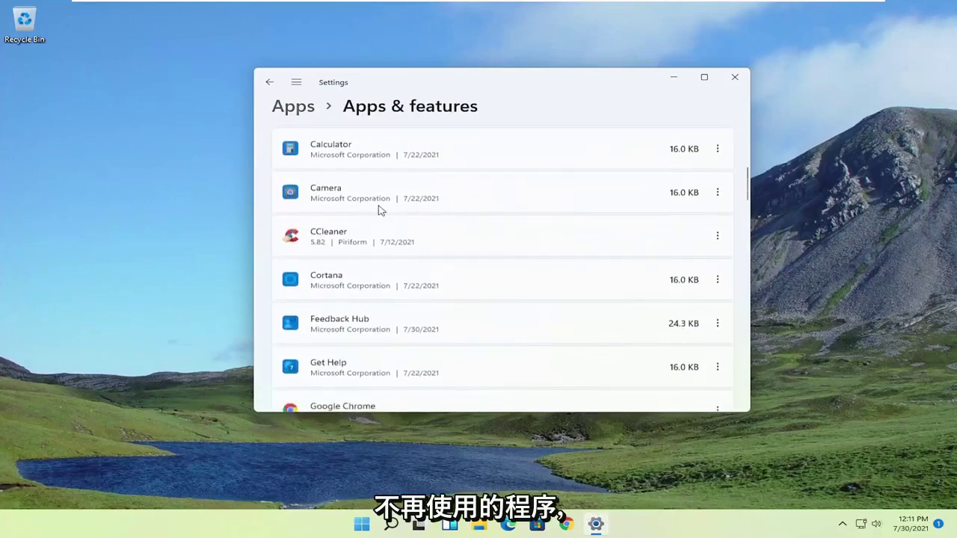
scroll(397, 298, down, 1)
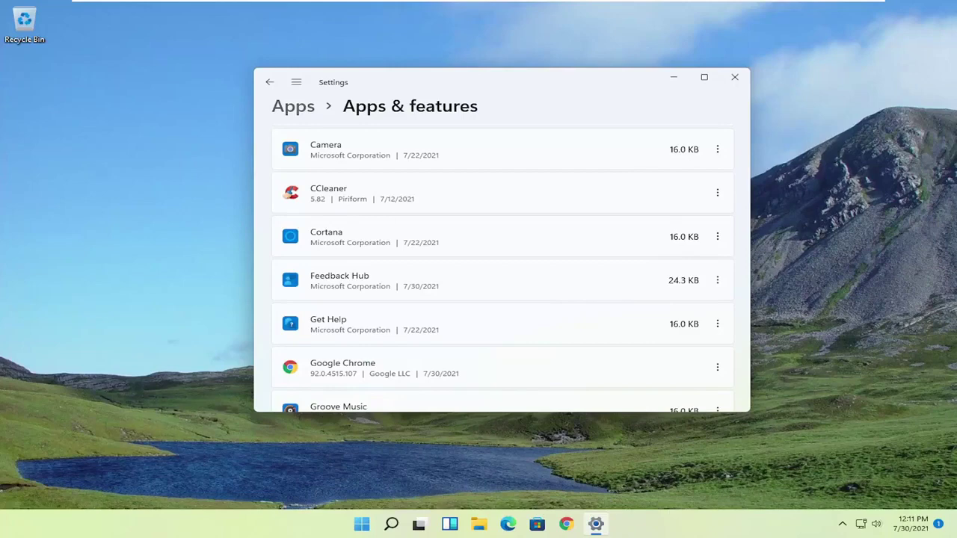
click(733, 78)
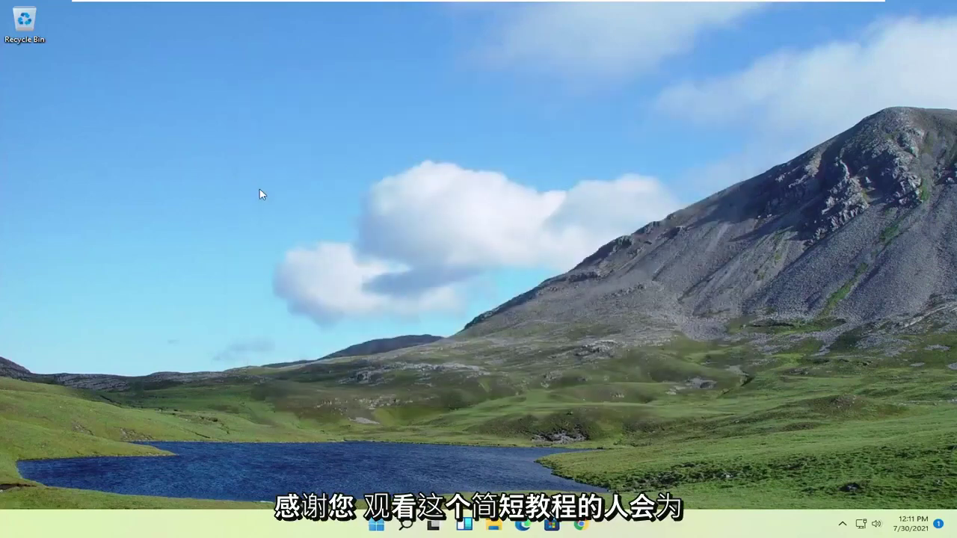